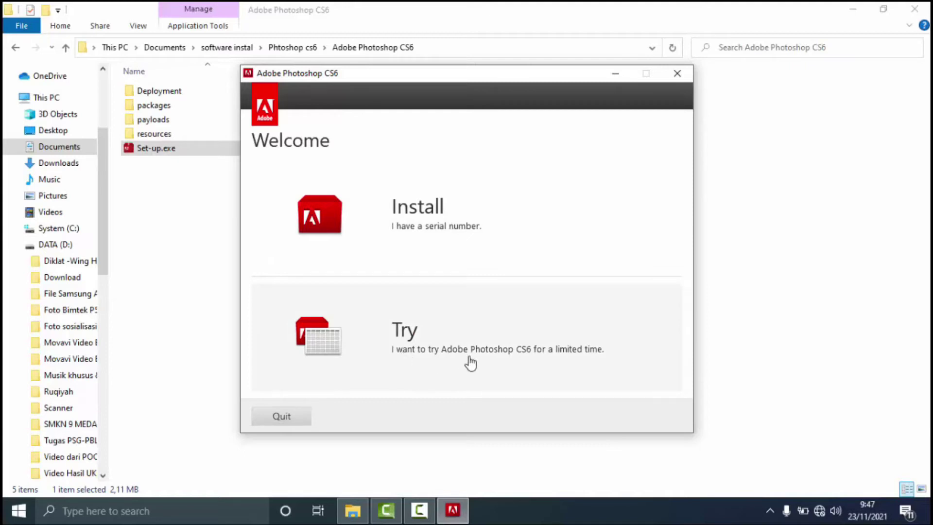
Choose the trial version of Adobe Photoshop CS6 and accept the license agreement in English (International)
left_click(420, 342)
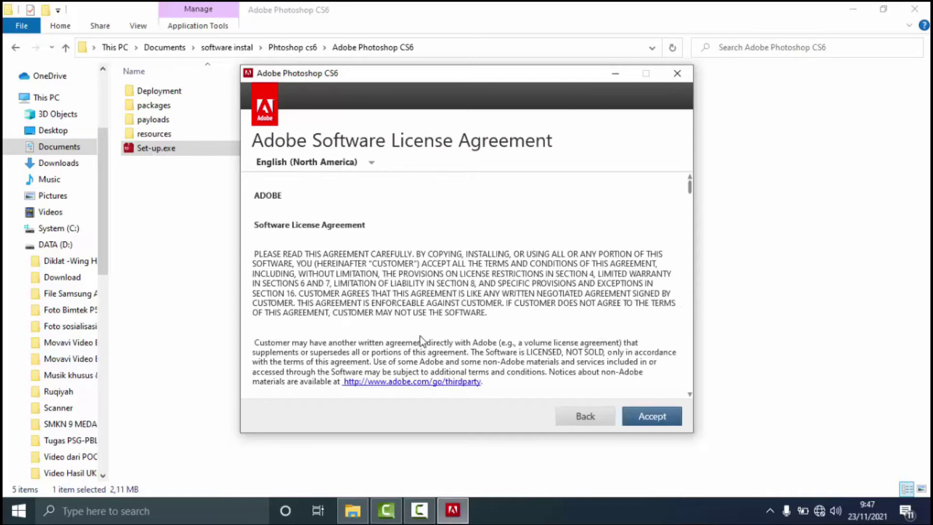
left_click(372, 163)
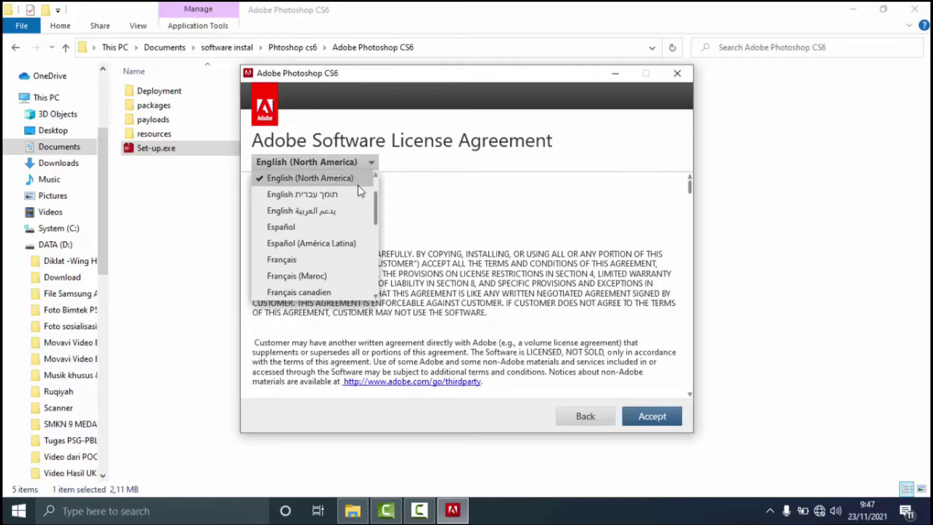
scroll(342, 215, "down", 3)
scroll(342, 215, "down", 3)
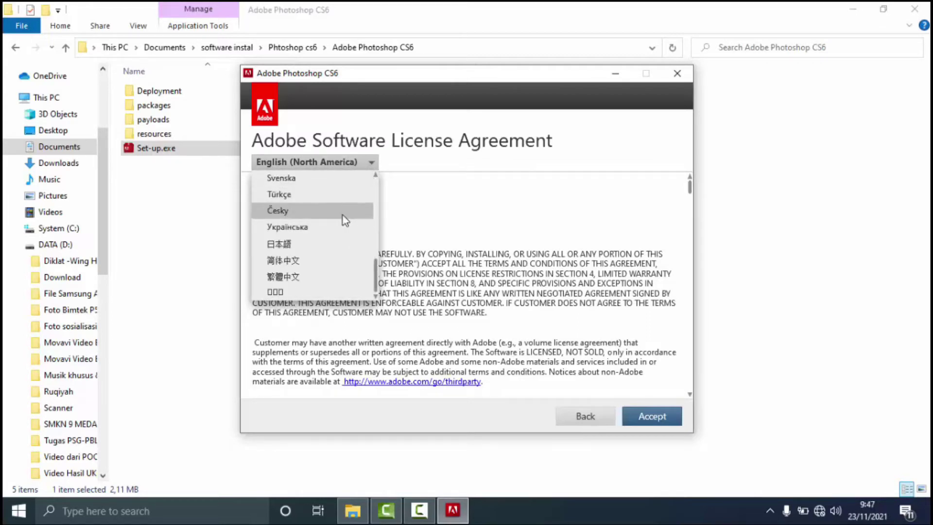
scroll(346, 210, "up", 7)
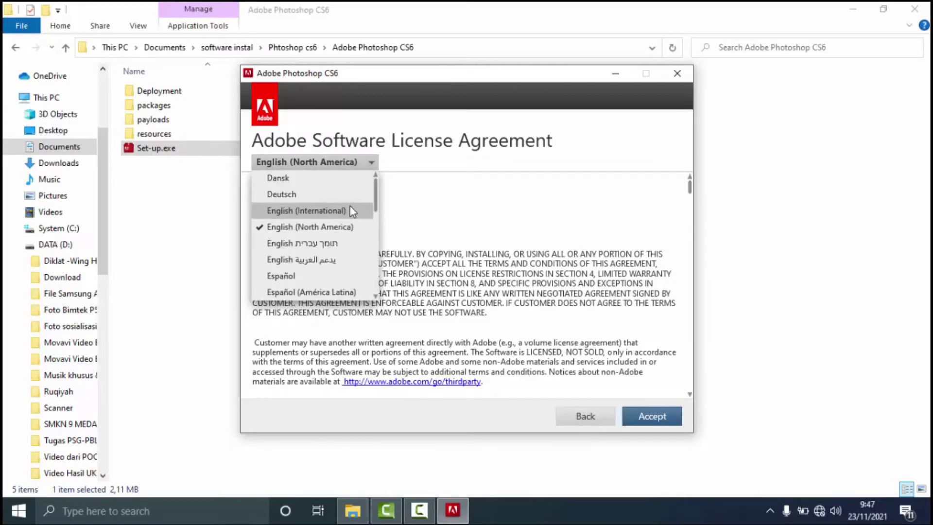
left_click(303, 209)
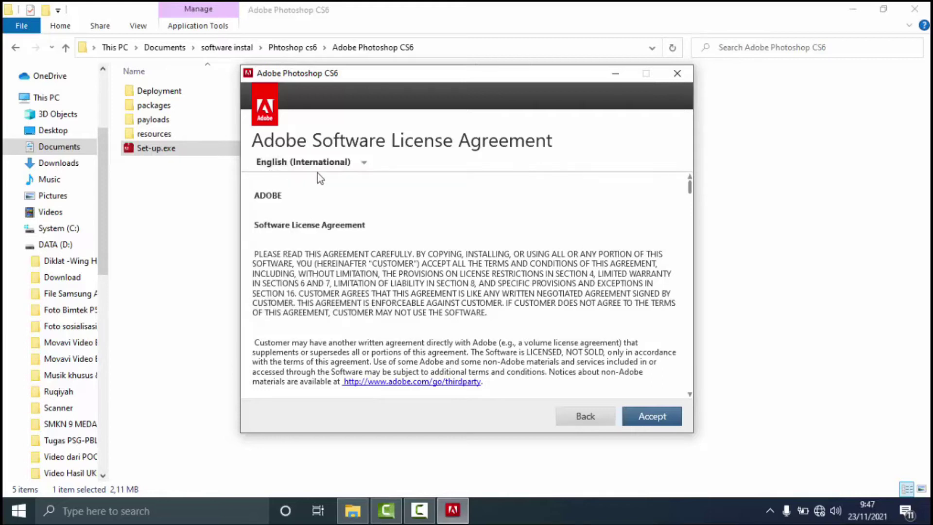
left_click(661, 417)
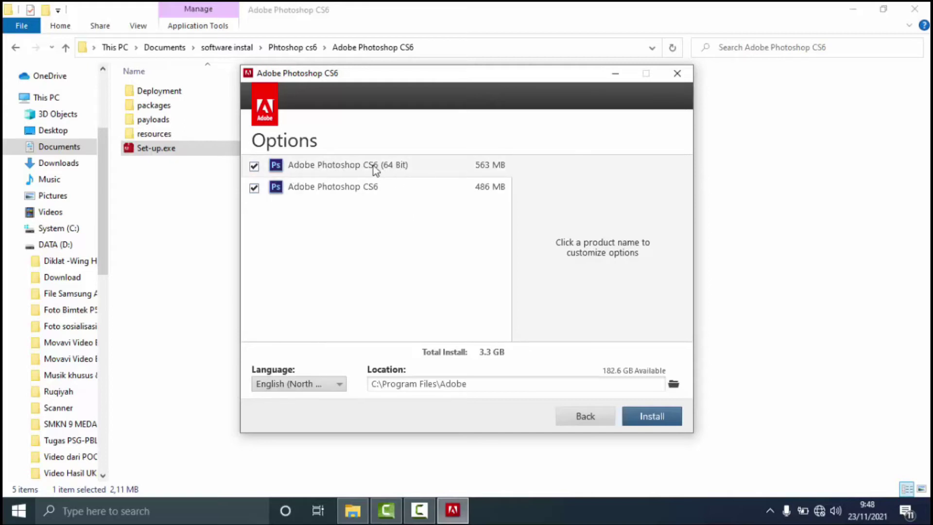
Install only Adobe Photoshop CS6 (64 Bit), excluding the other Photoshop CS6 version, and close the installer
left_click(253, 189)
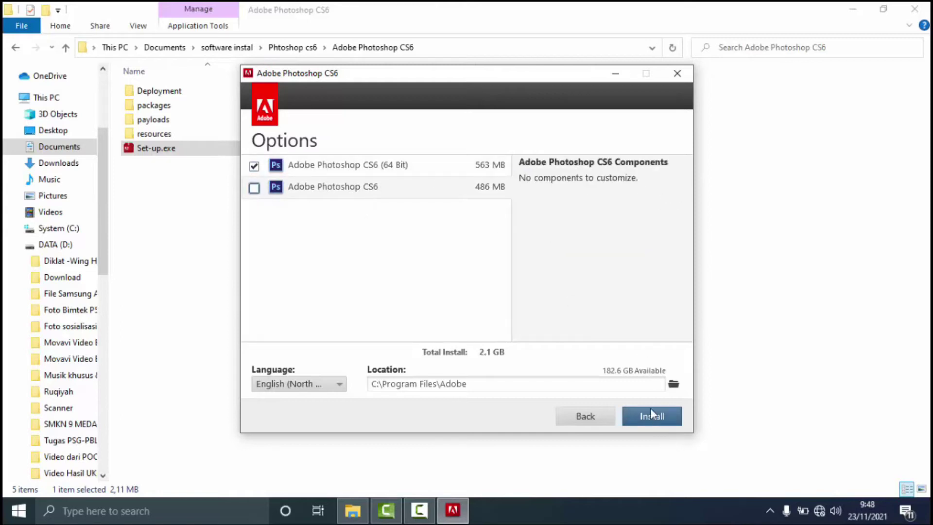
left_click(661, 419)
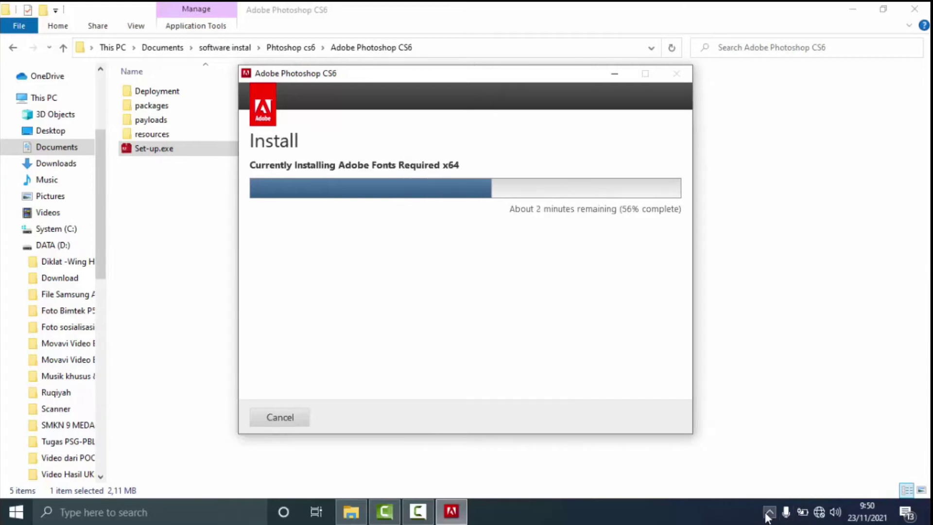
left_click(768, 512)
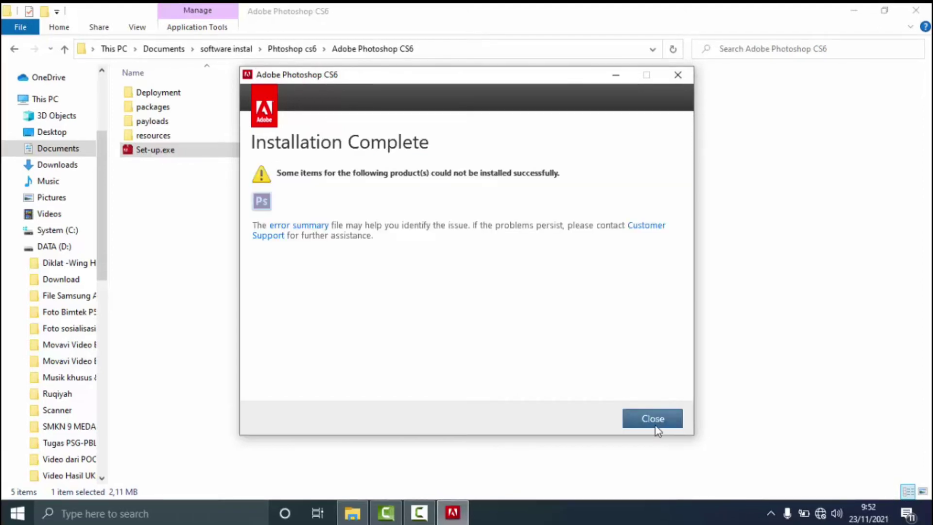
left_click(648, 420)
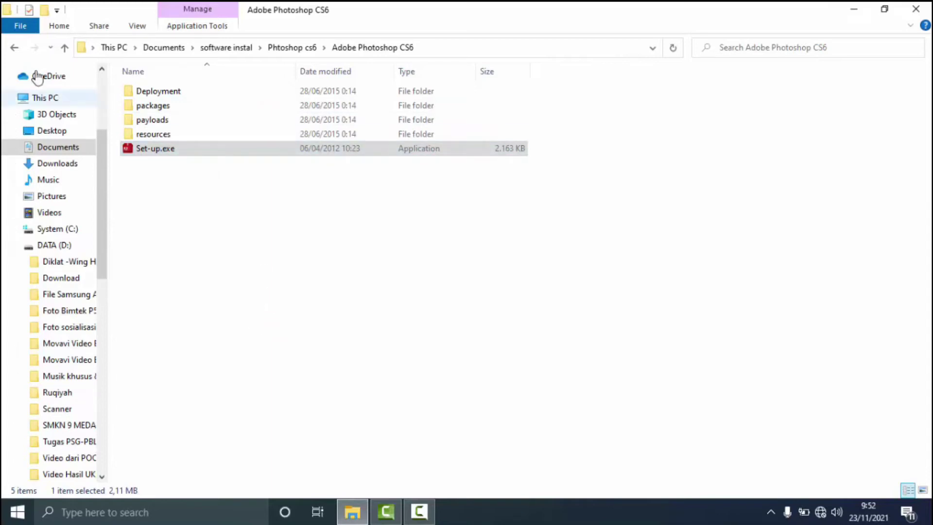
Copy amtlib.dll from the 64-bit folder inside the Phtoshop cs6 folder
left_click(14, 48)
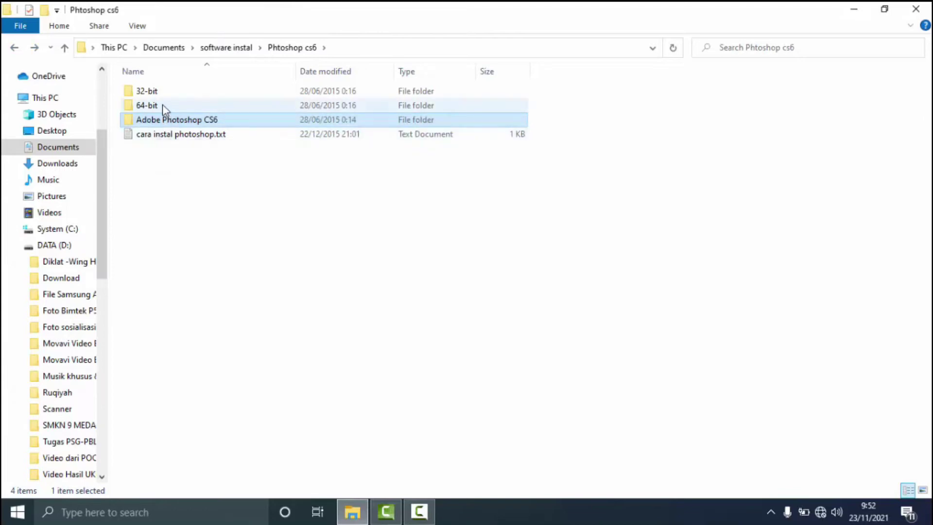
left_click(140, 108)
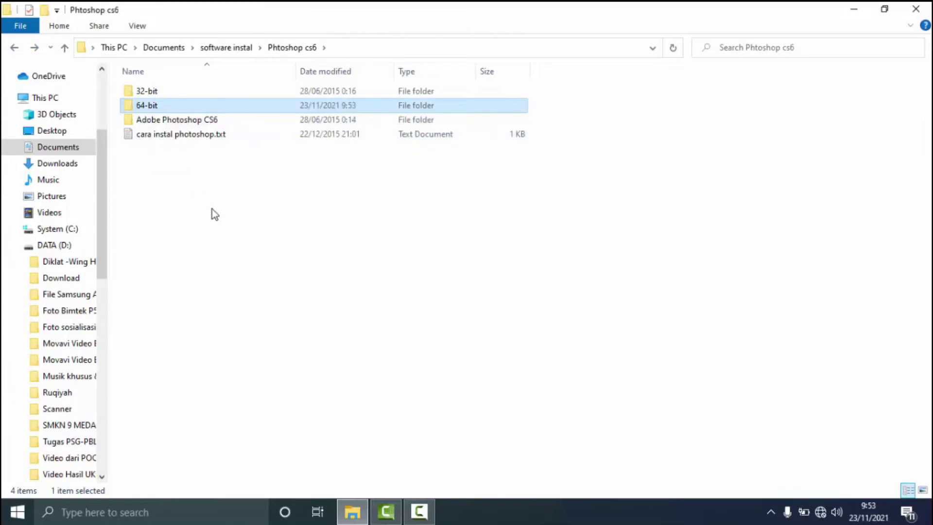
double_click(148, 106)
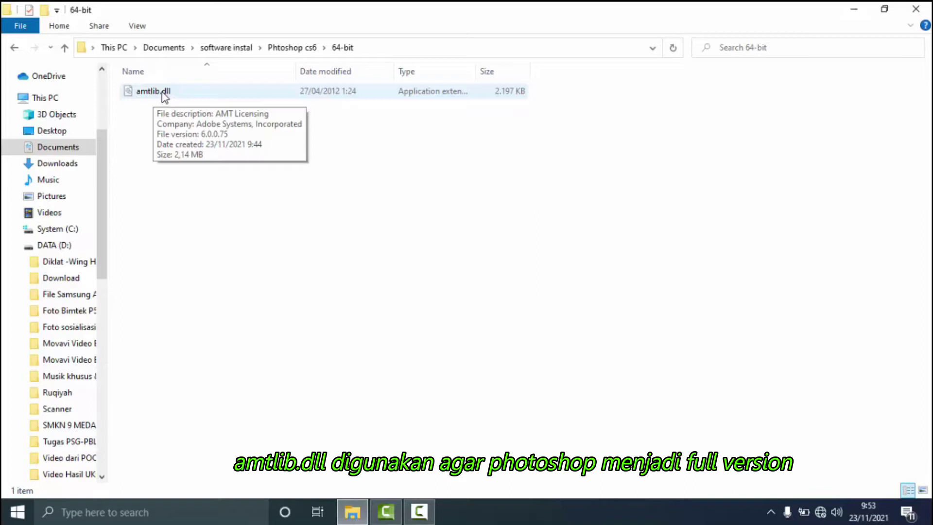
right_click(162, 92)
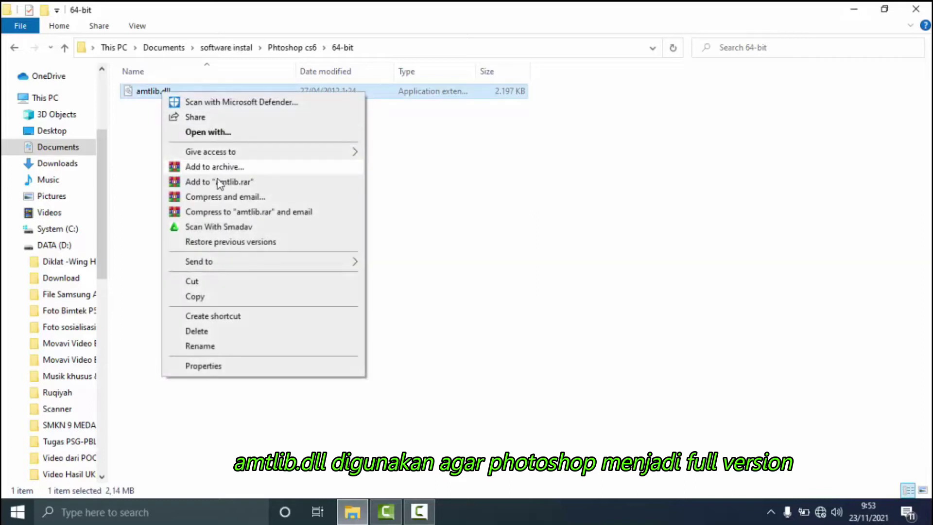
left_click(212, 297)
Open the Adobe Photoshop CS6 (64 Bit) folder under Program Files\Adobe on drive C
left_click(15, 47)
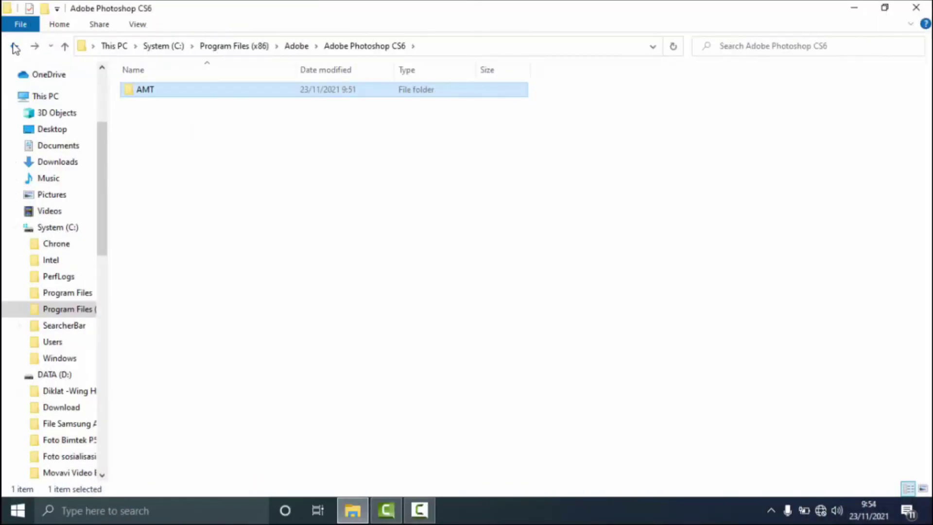
left_click(15, 47)
left_click(15, 47)
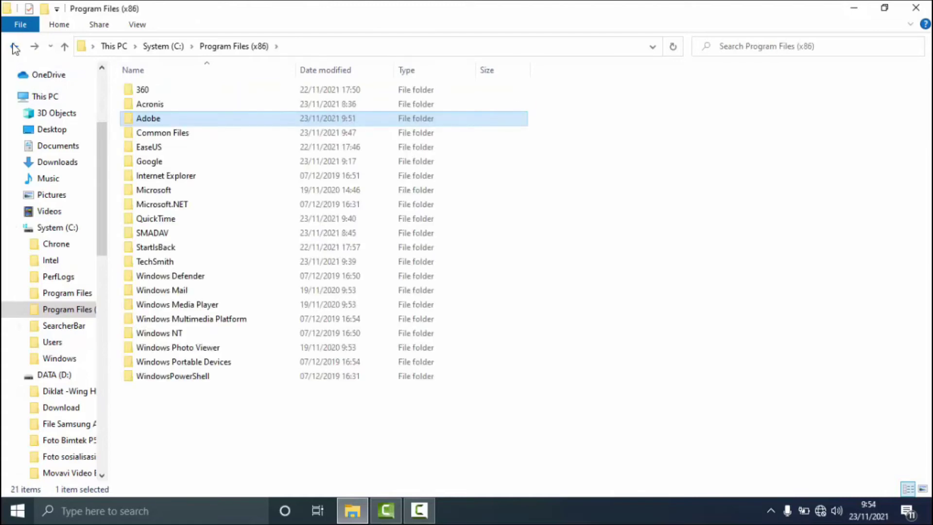
left_click(19, 294)
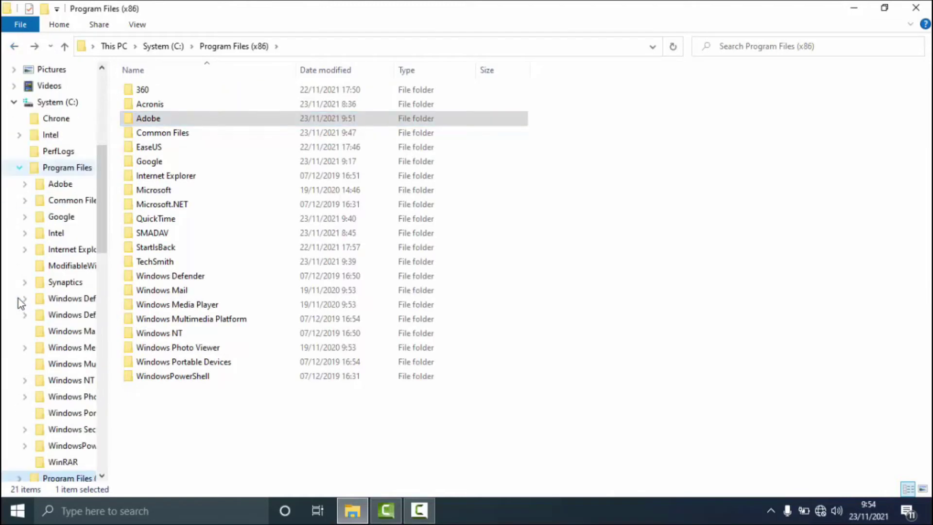
left_click(57, 187)
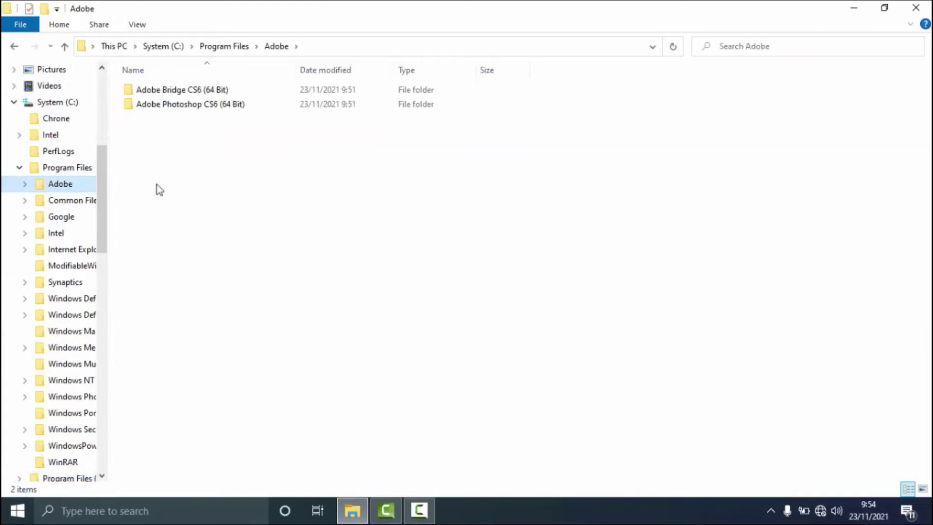
left_click(19, 168)
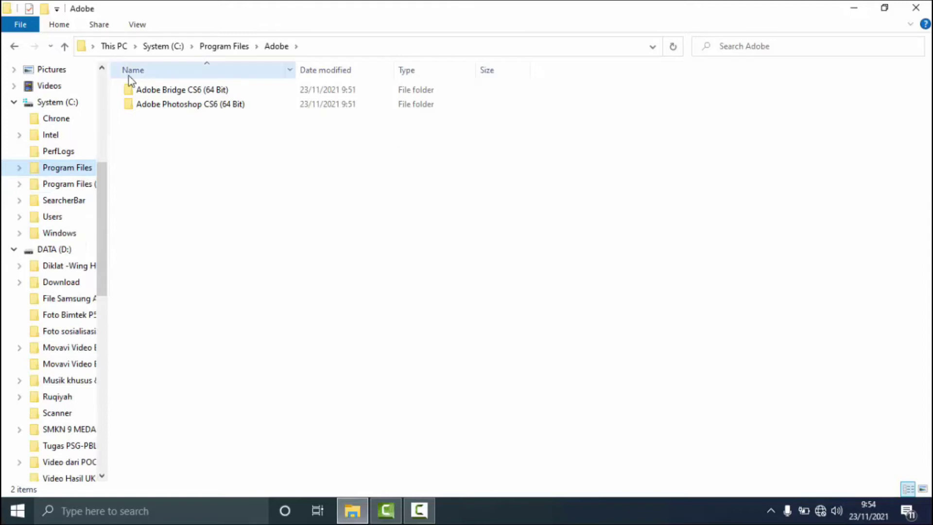
left_click(18, 168)
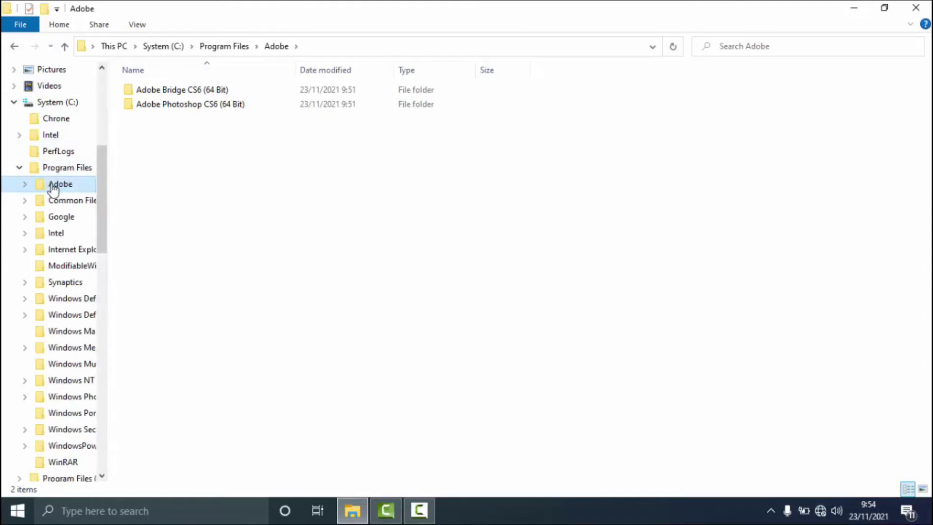
double_click(241, 105)
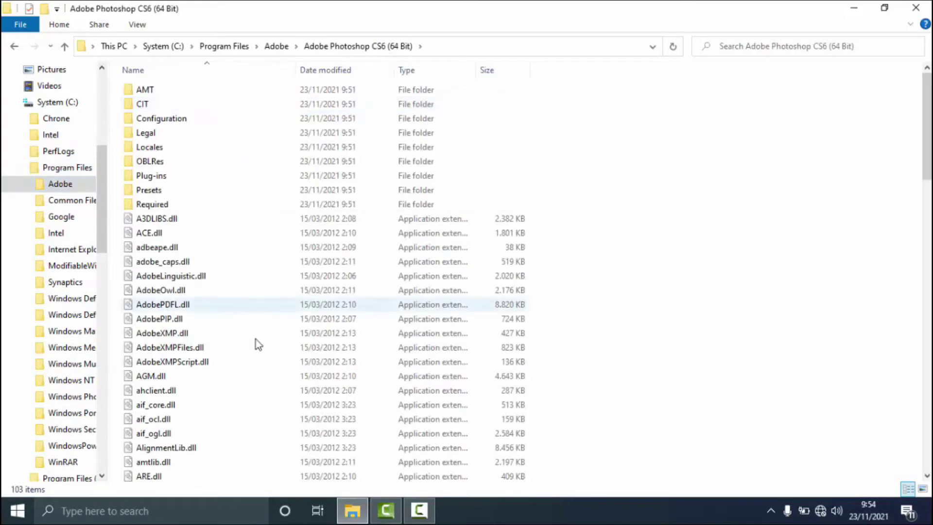
Paste amtlib.dll over the existing file in the Photoshop folder with administrator permission, and close the folder window
right_click(253, 384)
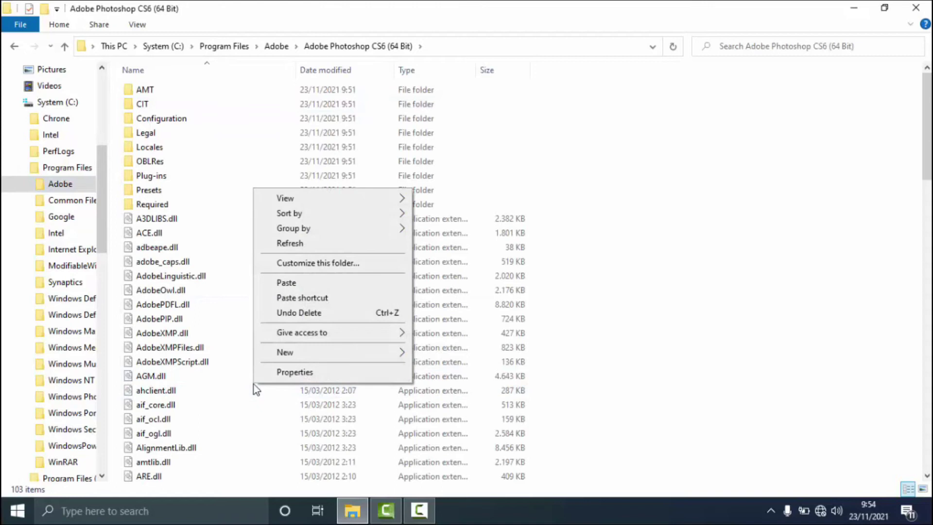
left_click(282, 282)
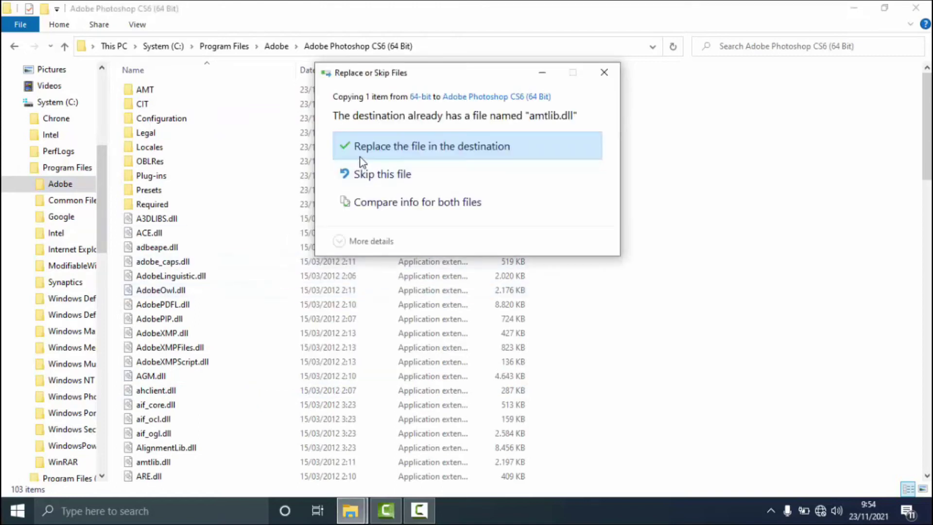
left_click(504, 146)
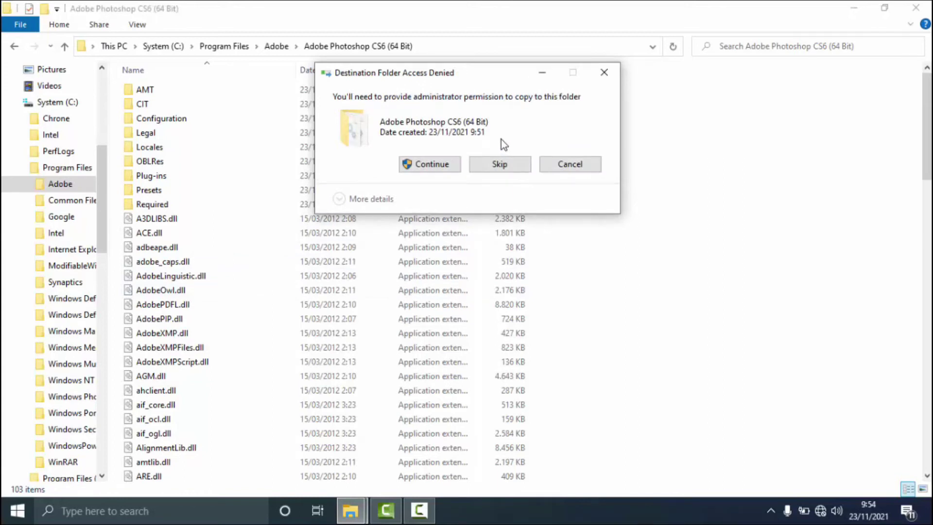
left_click(437, 166)
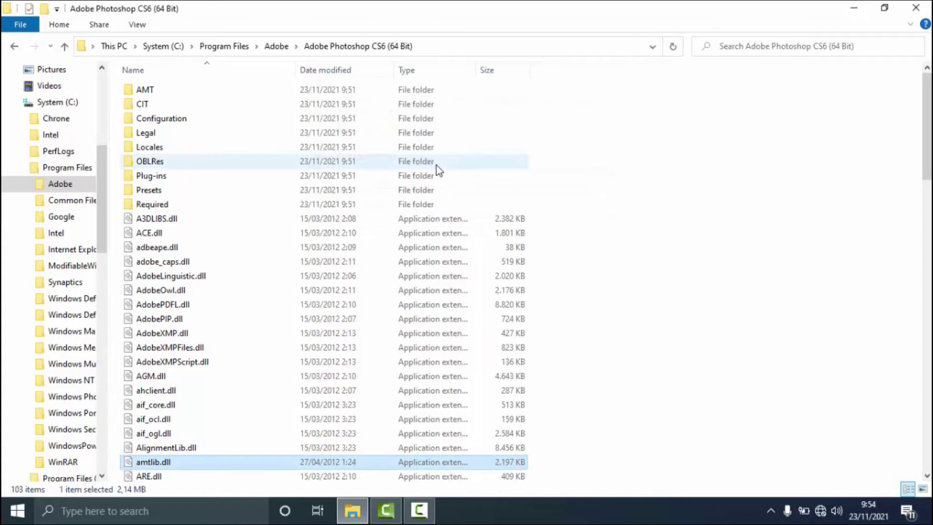
left_click(914, 10)
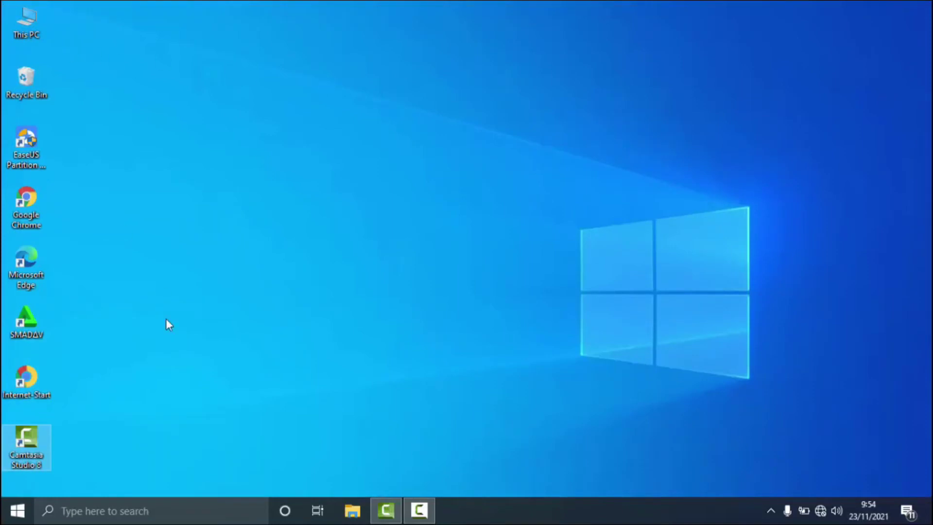
Launch Adobe Photoshop CS6 (64 Bit) from the list of all installed programs
left_click(17, 510)
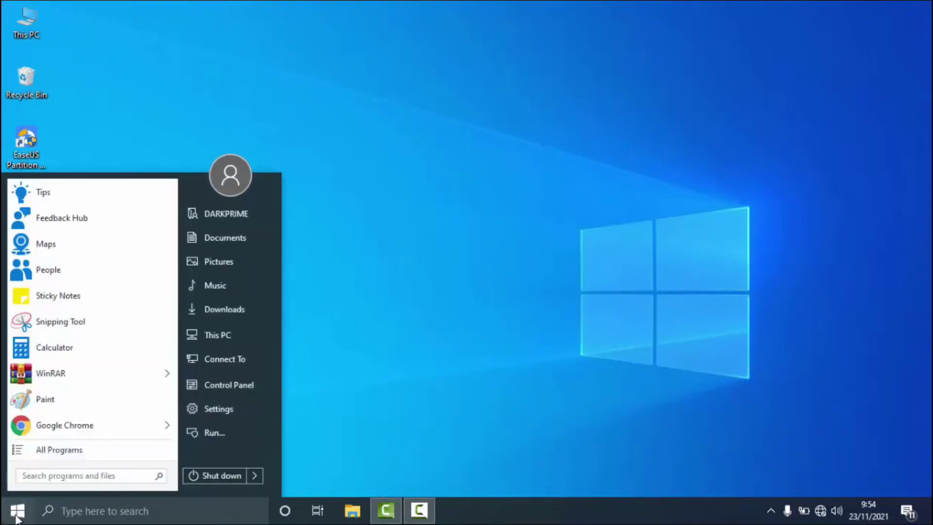
left_click(39, 454)
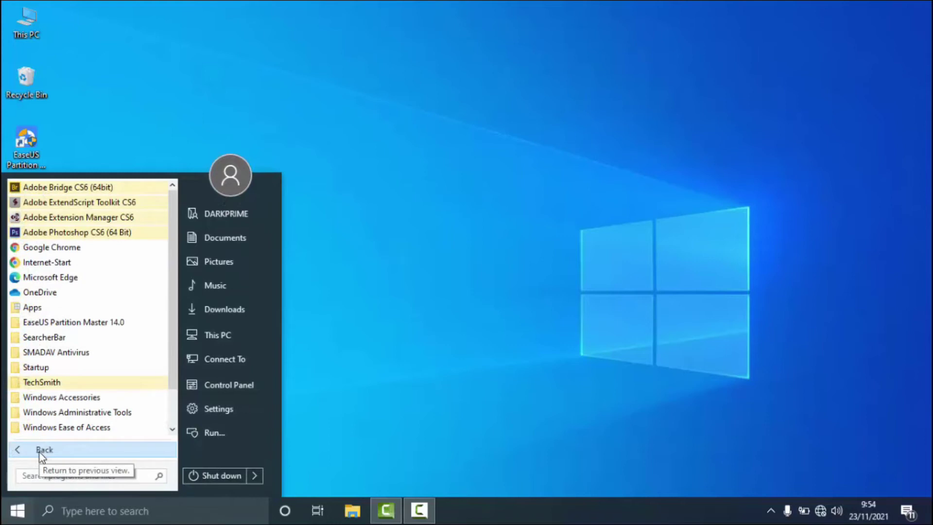
scroll(43, 427, "down", 1)
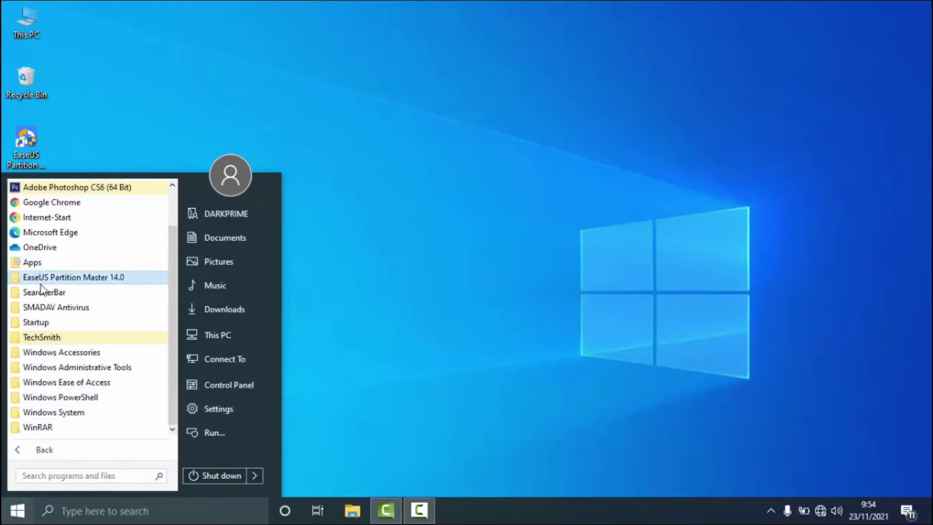
scroll(66, 377, "up", 1)
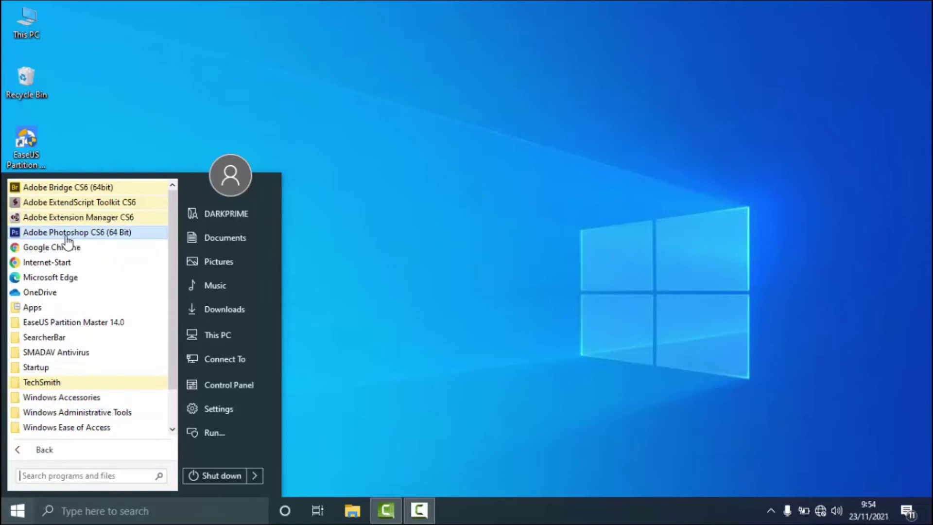
left_click(109, 234)
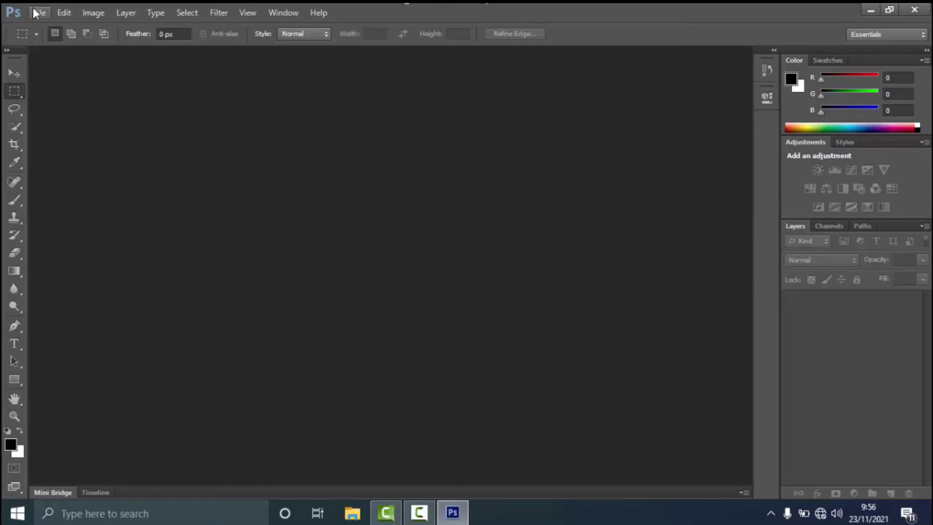
Open the general preferences and enable Zoom with Scroll Wheel
left_click(64, 11)
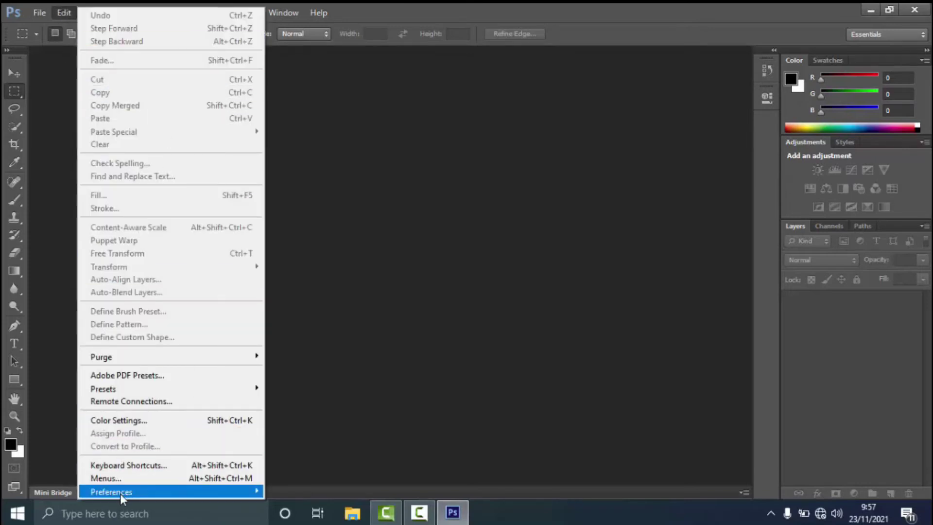
mouse_move(121, 491)
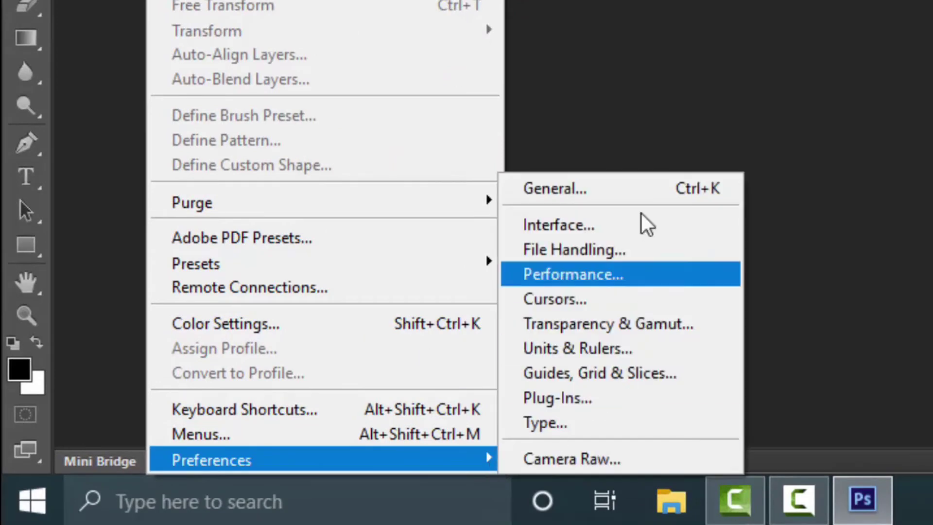
left_click(595, 194)
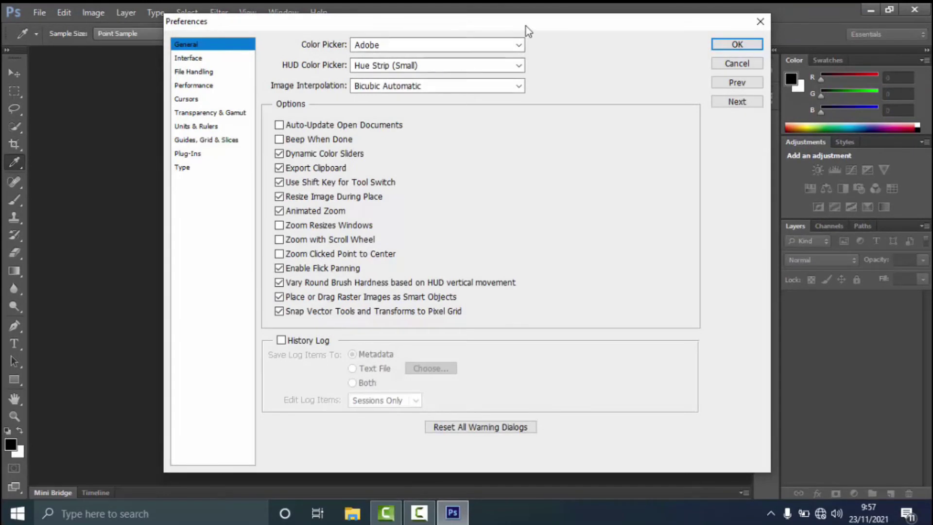
left_click_drag(540, 26, 488, 36)
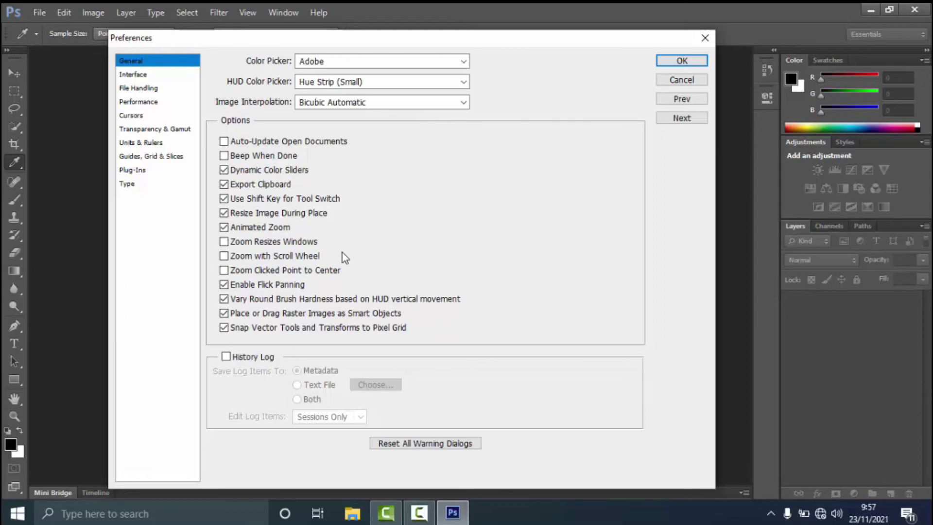
left_click(224, 256)
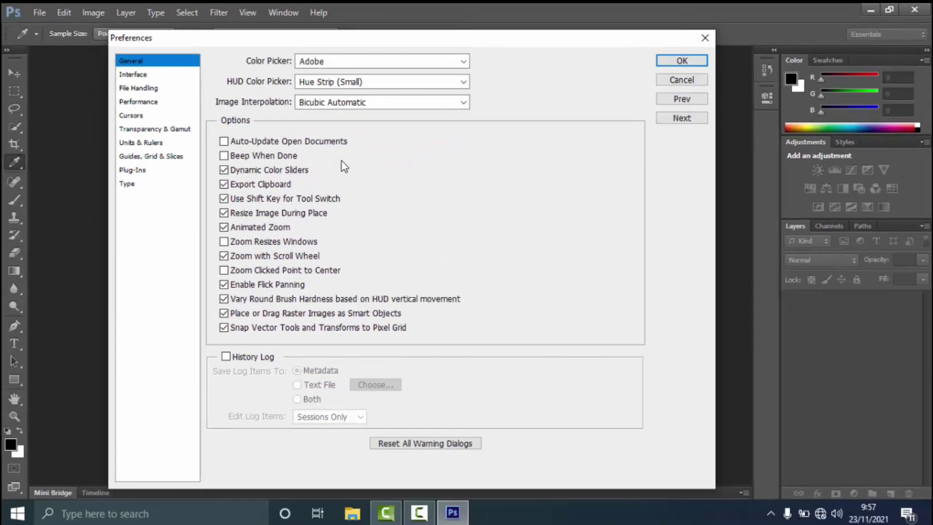
In the Performance preferences, set the cache tile size to 1028K and the cache levels to 8
left_click(138, 102)
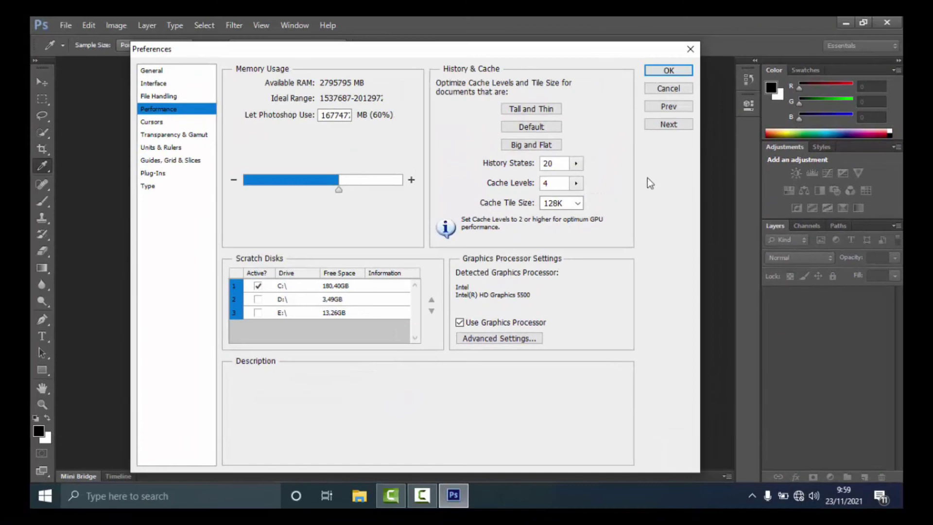
left_click(578, 204)
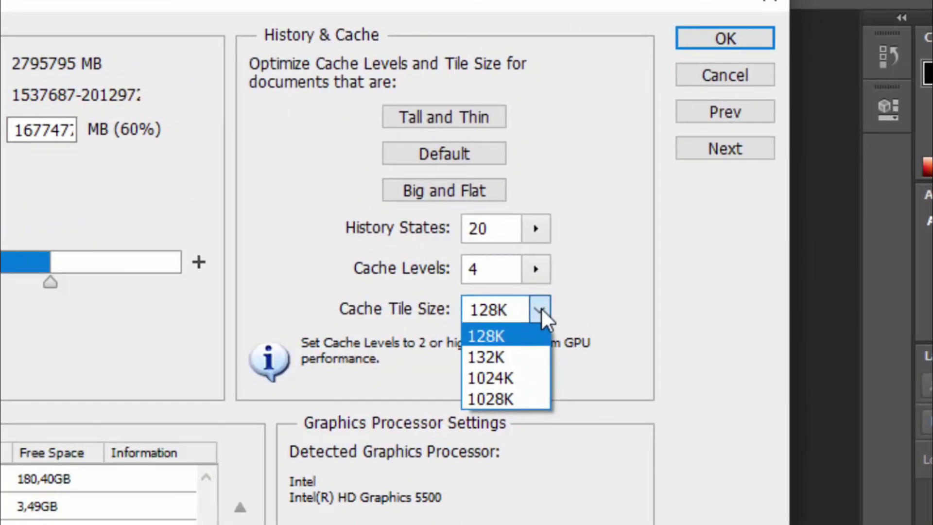
left_click(511, 399)
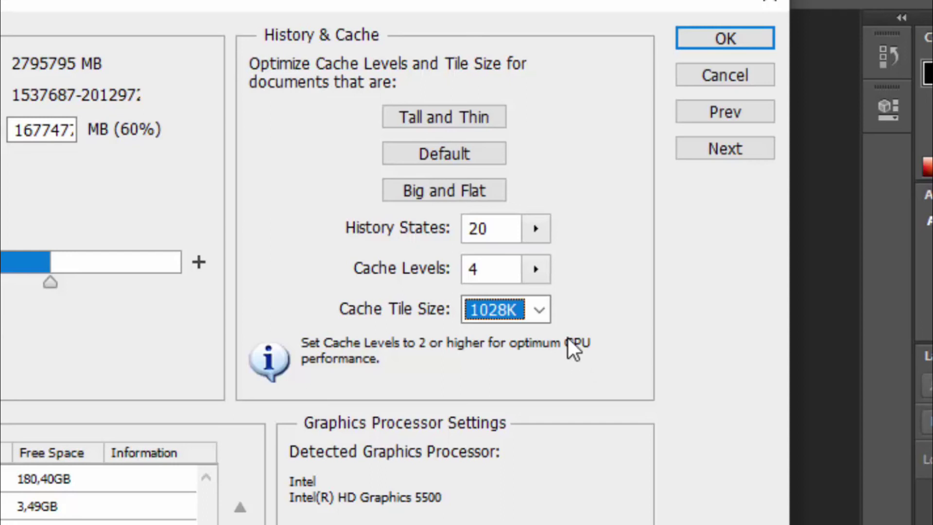
left_click(535, 270)
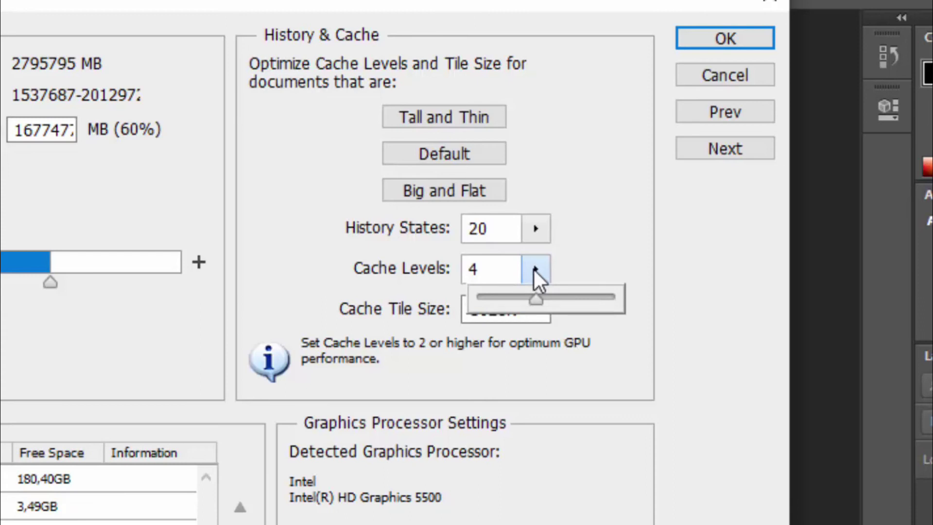
left_click(610, 226)
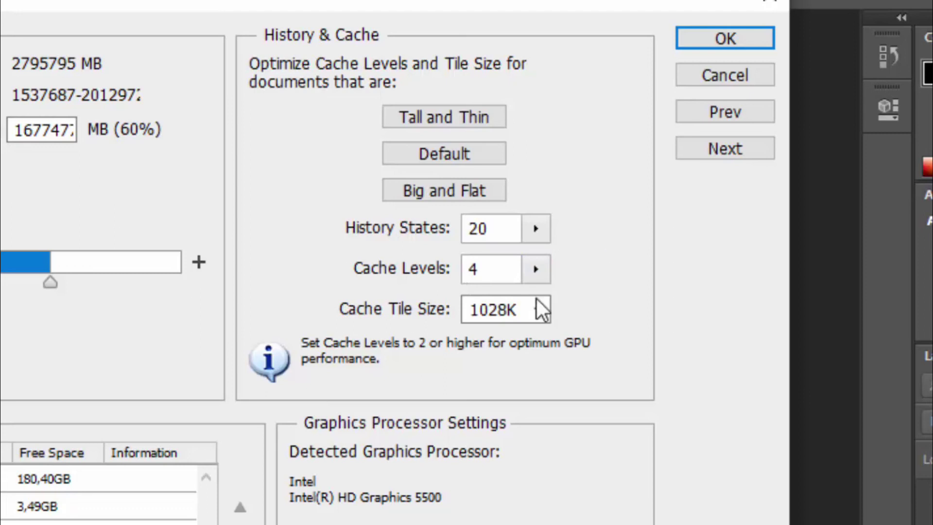
left_click(534, 269)
left_click_drag(533, 290, 620, 308)
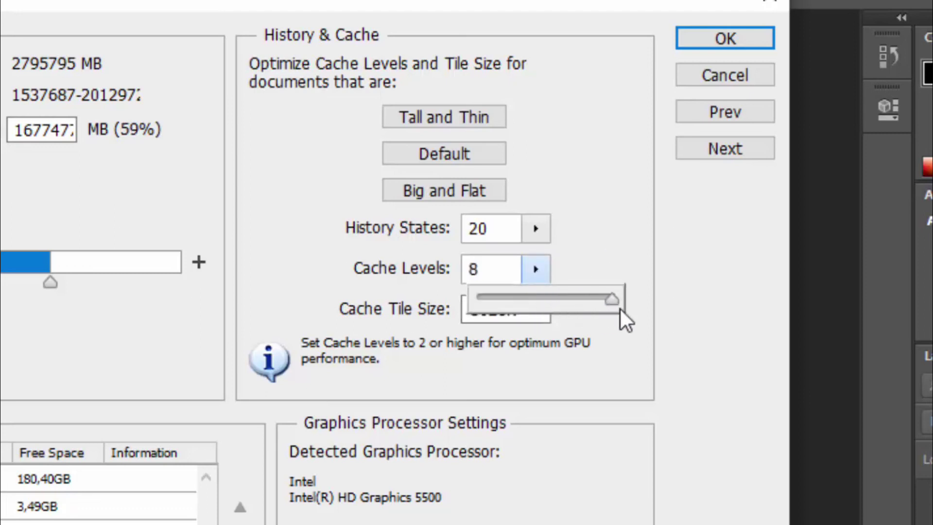
left_click(606, 223)
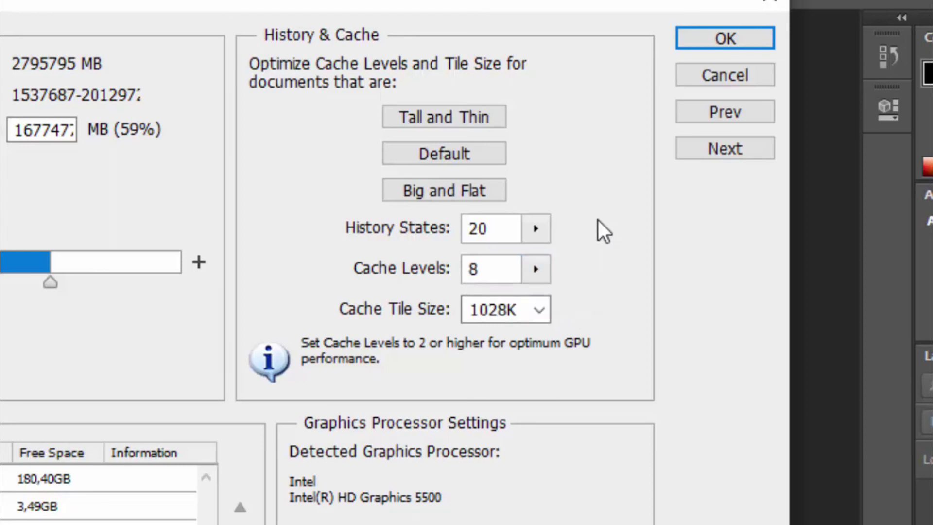
Set the number of history states to 100 and apply the preferences
left_click(534, 230)
left_click_drag(538, 269, 595, 270)
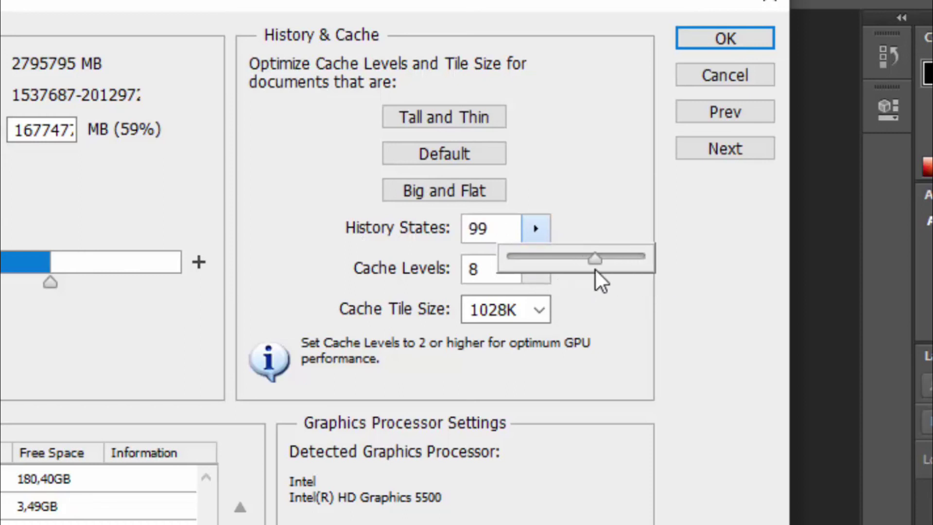
key("BackSpace")
key("BackSpace")
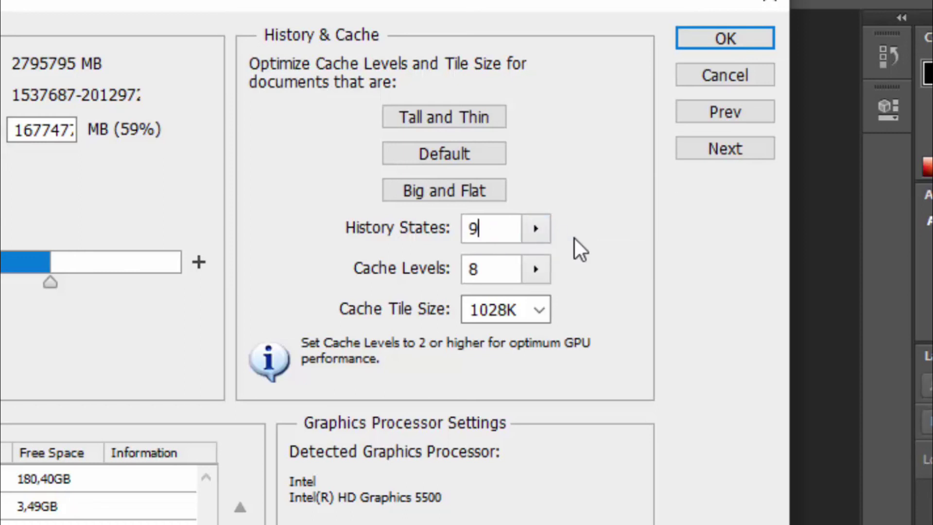
type("100")
left_click(684, 261)
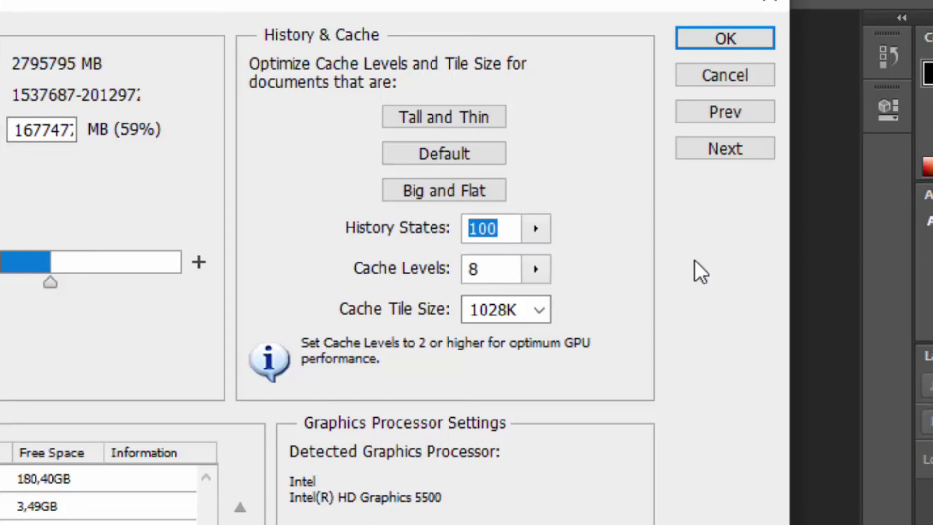
left_click(762, 42)
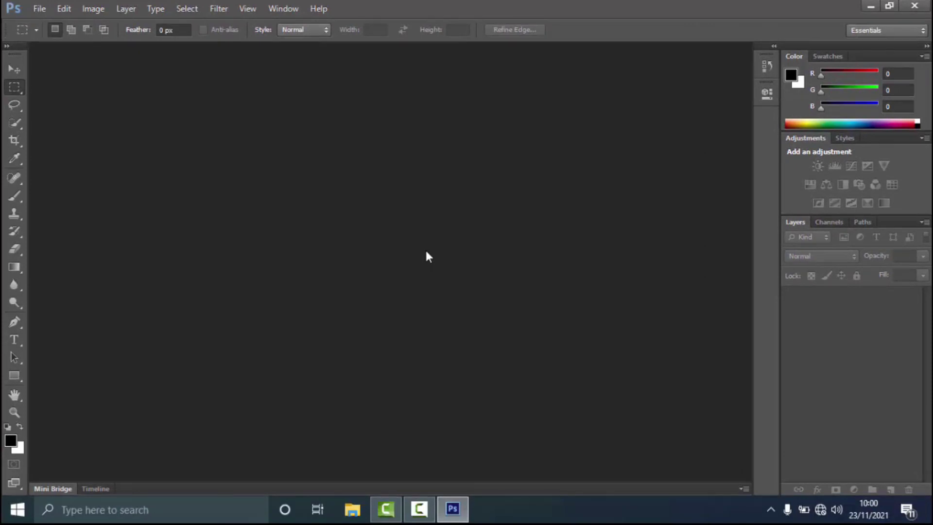
Open background intro editor receh.jpg from the Abstrak folder inside Wallpaper-Gambar on drive E
left_click(36, 10)
left_click(54, 36)
left_click(513, 93)
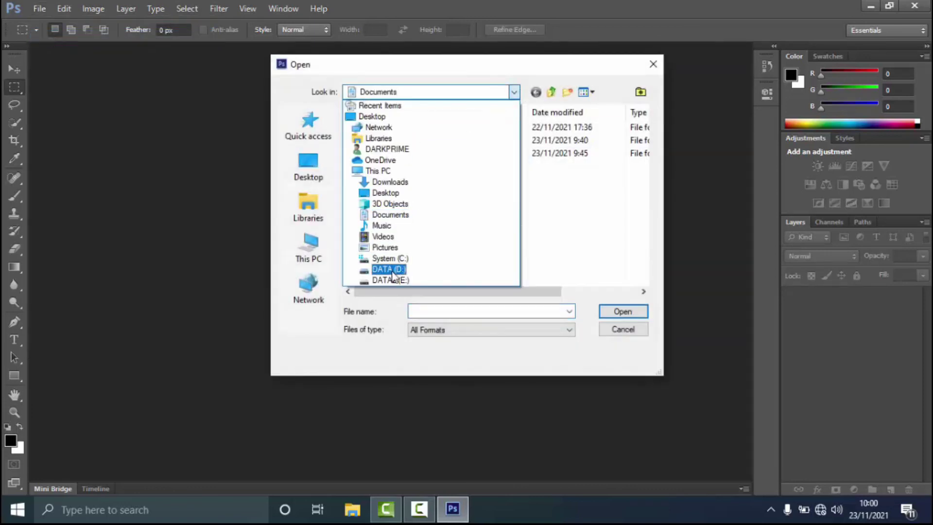
left_click(388, 280)
scroll(418, 205, "down", 2)
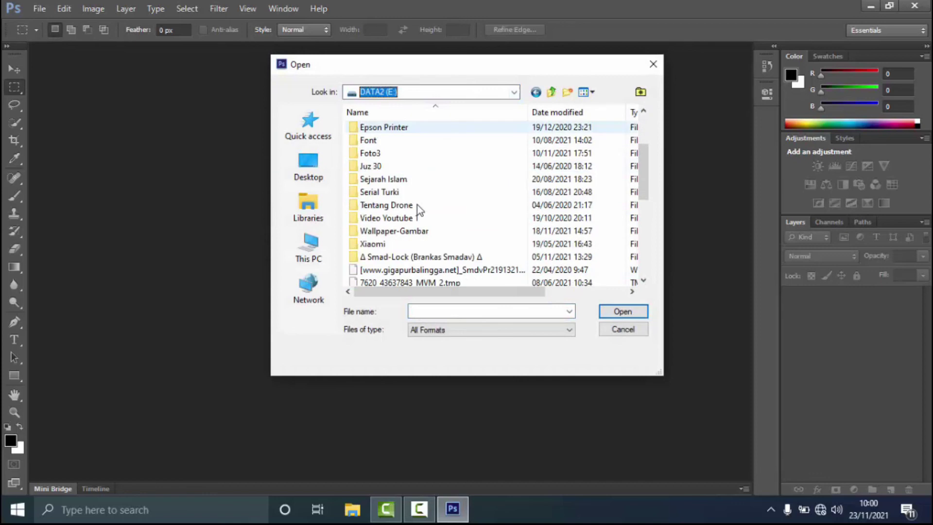
double_click(408, 232)
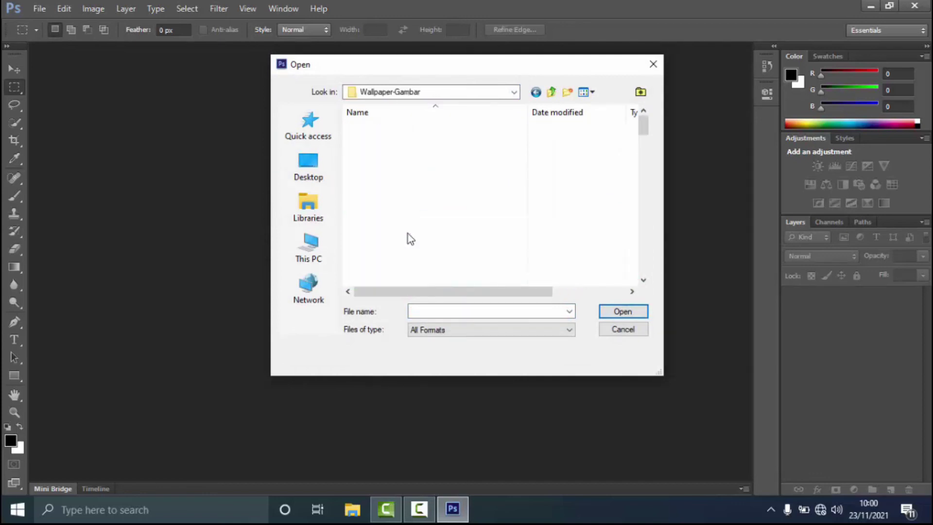
double_click(375, 156)
left_click(520, 266)
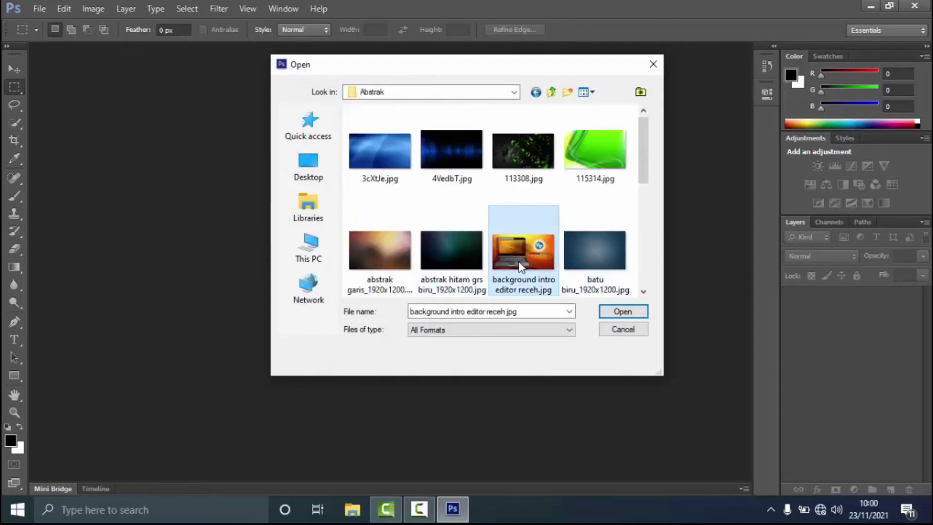
left_click(624, 311)
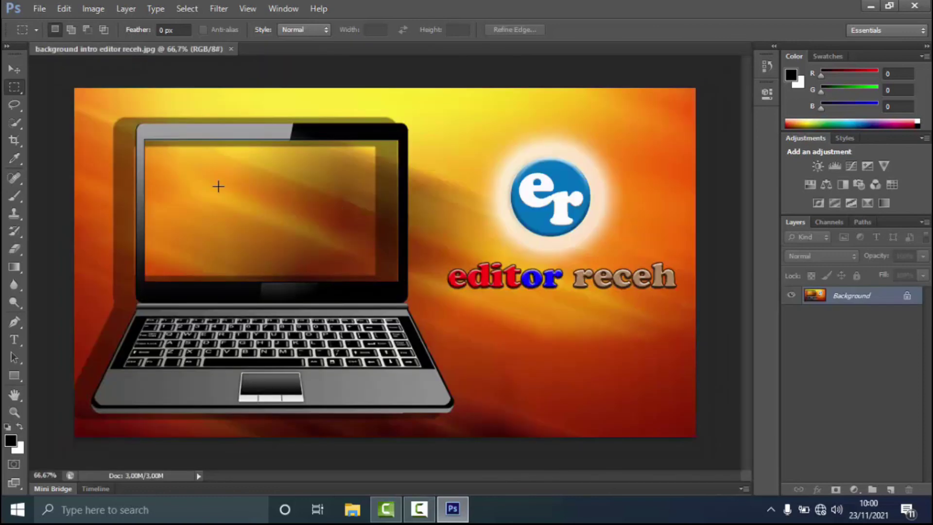
Test scroll-wheel zooming by repeatedly zooming the laptop image in and out
scroll(311, 259, "up", 1)
scroll(311, 260, "down", 1)
scroll(311, 260, "up", 1)
scroll(314, 261, "down", 1)
scroll(315, 261, "up", 1)
scroll(321, 261, "down", 3)
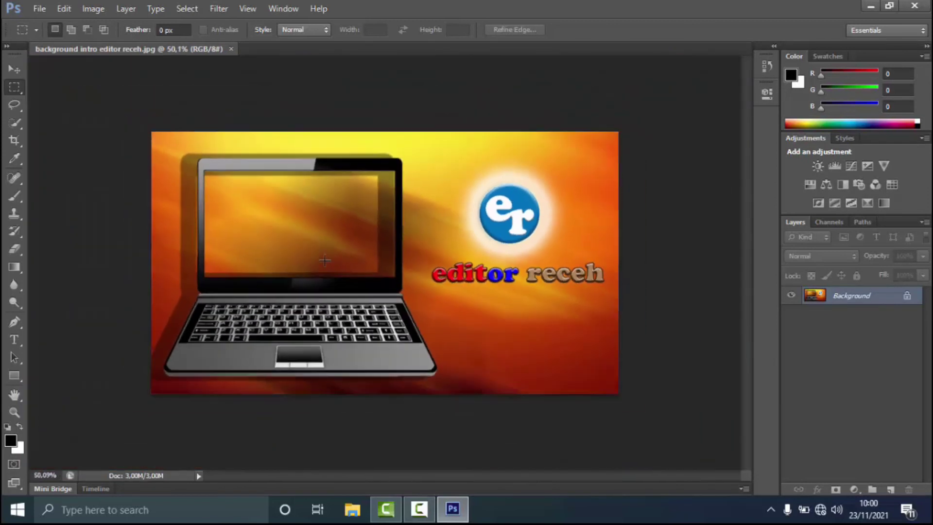
scroll(324, 262, "up", 3)
scroll(328, 263, "down", 1)
scroll(328, 263, "down", 1)
scroll(328, 263, "up", 2)
scroll(328, 263, "down", 1)
scroll(329, 263, "down", 2)
scroll(324, 252, "up", 3)
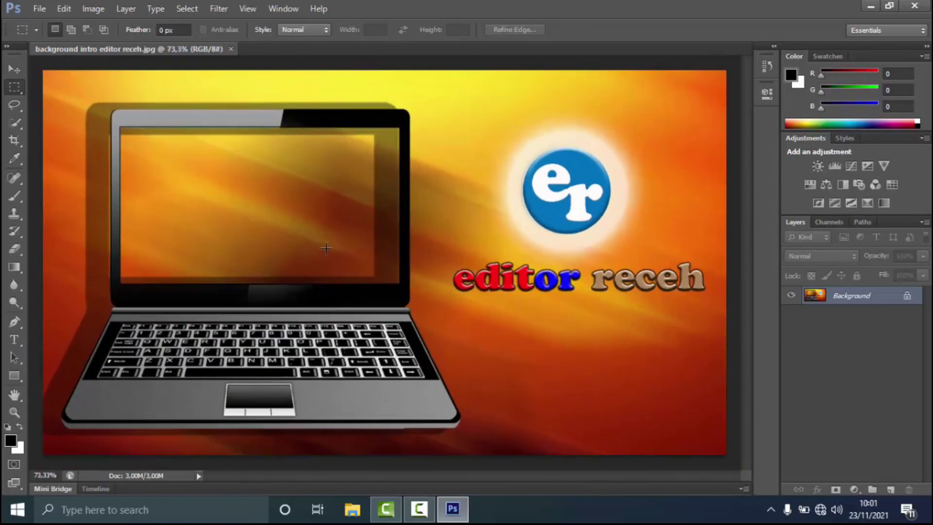
scroll(326, 251, "down", 2)
scroll(342, 250, "up", 2)
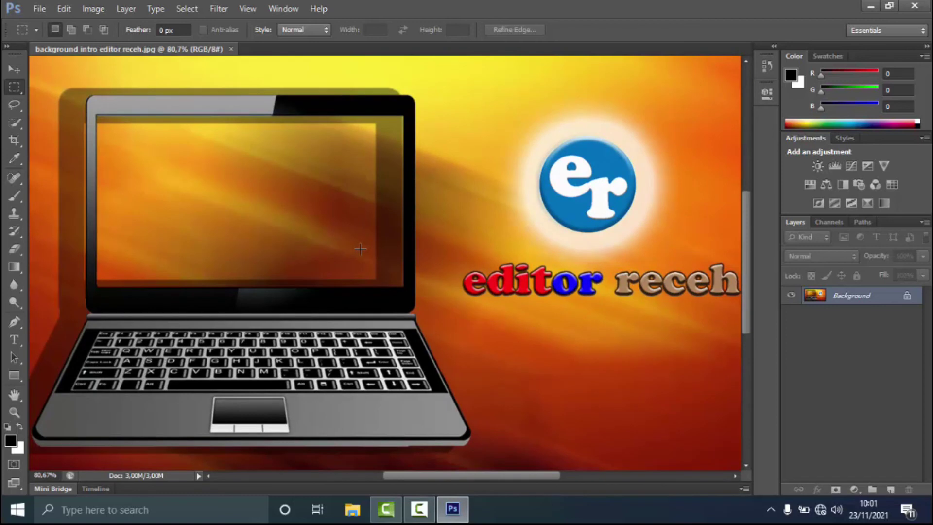
scroll(360, 250, "down", 1)
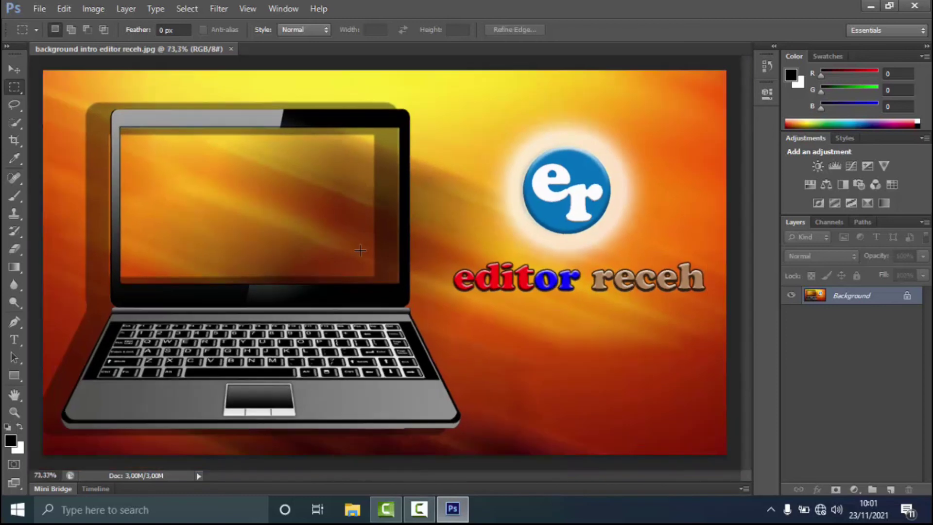